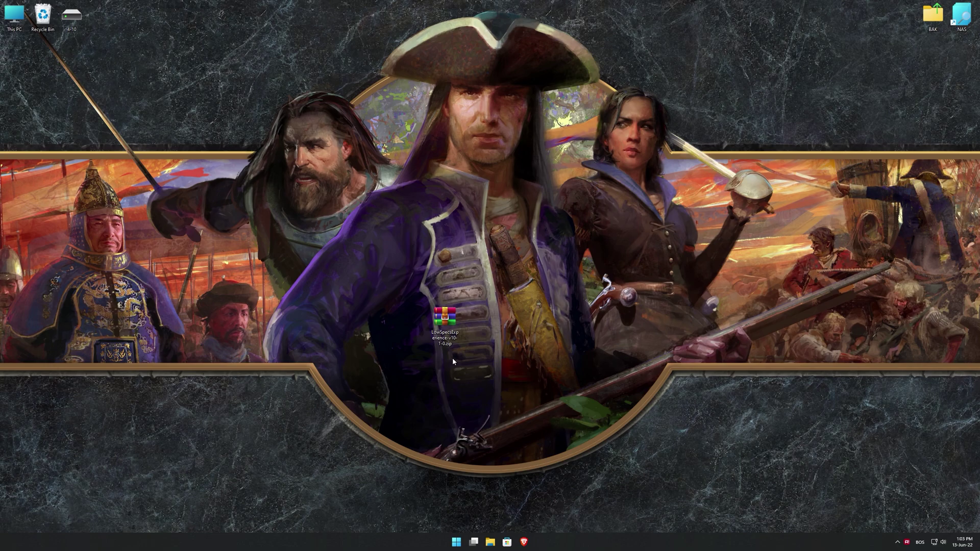
Extract the Low Specs Experience v10.1.0 zip archive onto the desktop
{"action": "right_click", "coordinate": [445, 318]}
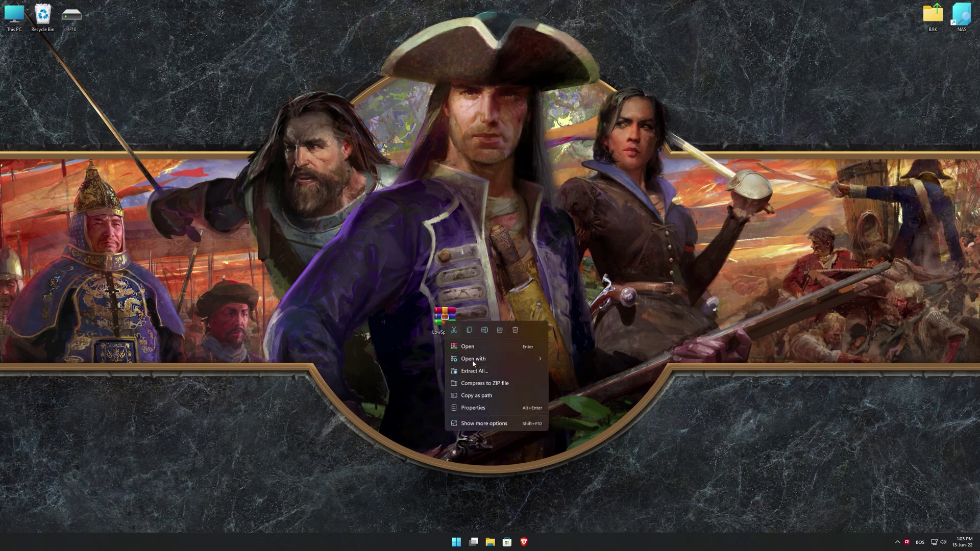
{"action": "left_click", "coordinate": [482, 431]}
{"action": "left_click", "coordinate": [511, 246]}
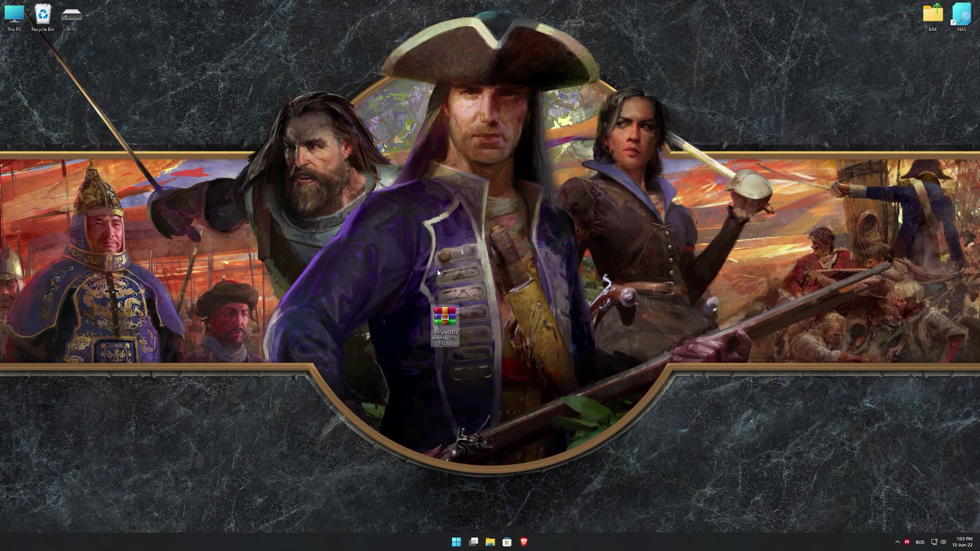
Run the extracted installer and install Low Specs Experience v10.1.0 with the default options
{"action": "double_click", "coordinate": [14, 194]}
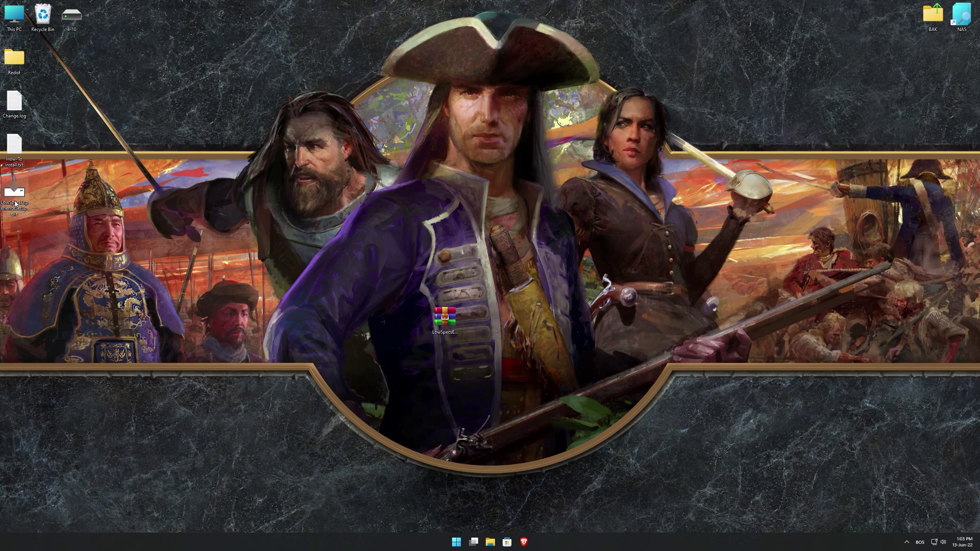
{"action": "left_click", "coordinate": [423, 323]}
{"action": "left_click", "coordinate": [553, 345]}
{"action": "left_click", "coordinate": [554, 345]}
{"action": "left_click", "coordinate": [553, 346]}
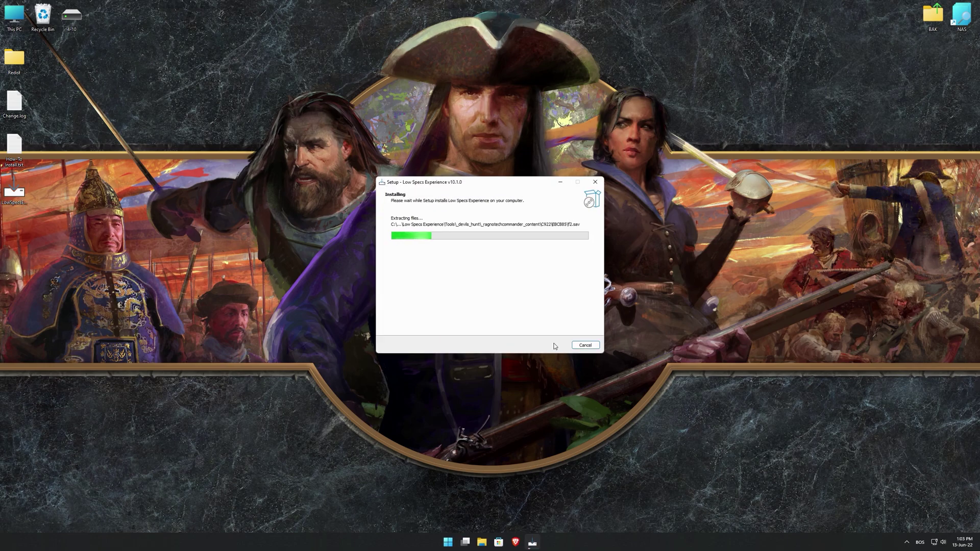
{"action": "left_click", "coordinate": [555, 346]}
{"action": "left_click", "coordinate": [554, 345]}
Launch Low Specs Experience and load the optimization package for the Steam version of Age of Empires 3: Definitive Edition
{"action": "double_click", "coordinate": [443, 317]}
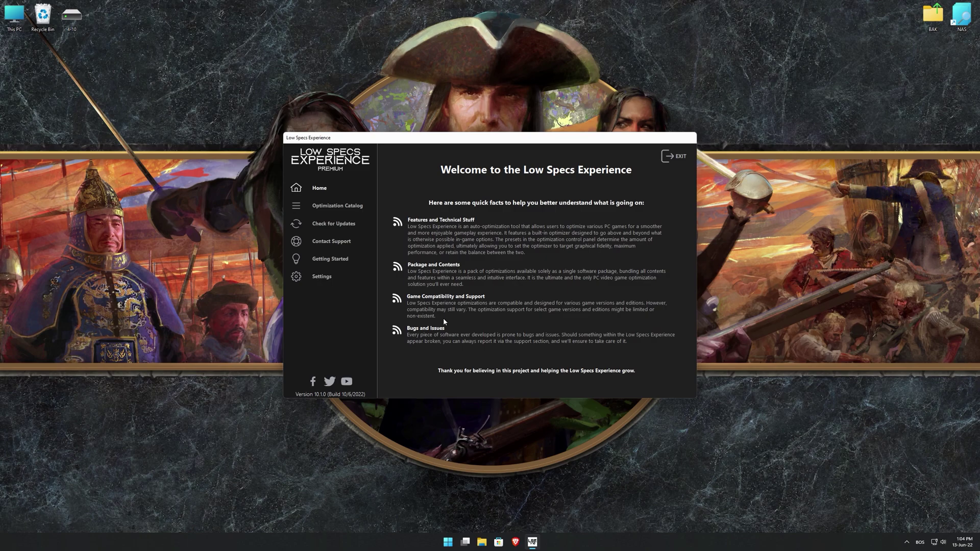
{"action": "left_click", "coordinate": [341, 207]}
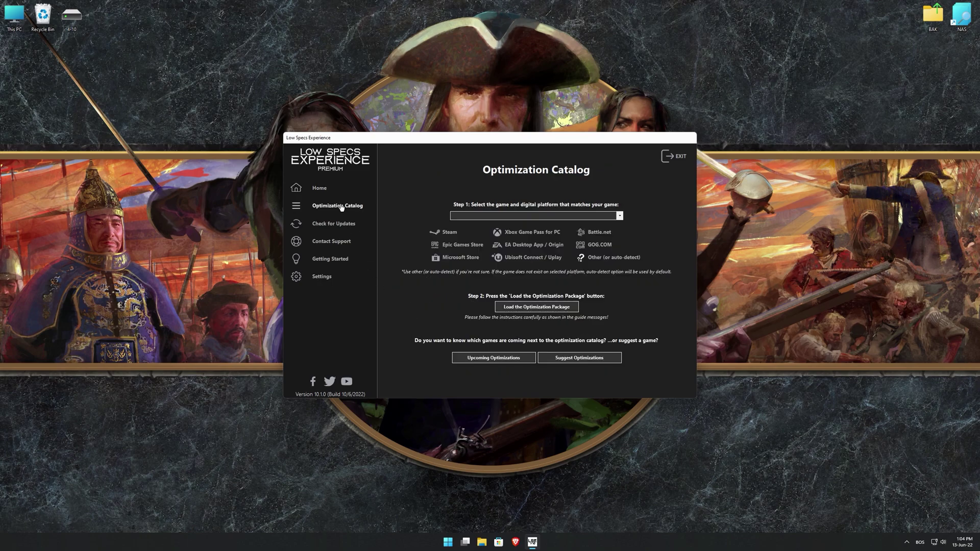
{"action": "left_click", "coordinate": [448, 234]}
{"action": "left_click", "coordinate": [613, 218]}
{"action": "left_click", "coordinate": [569, 244]}
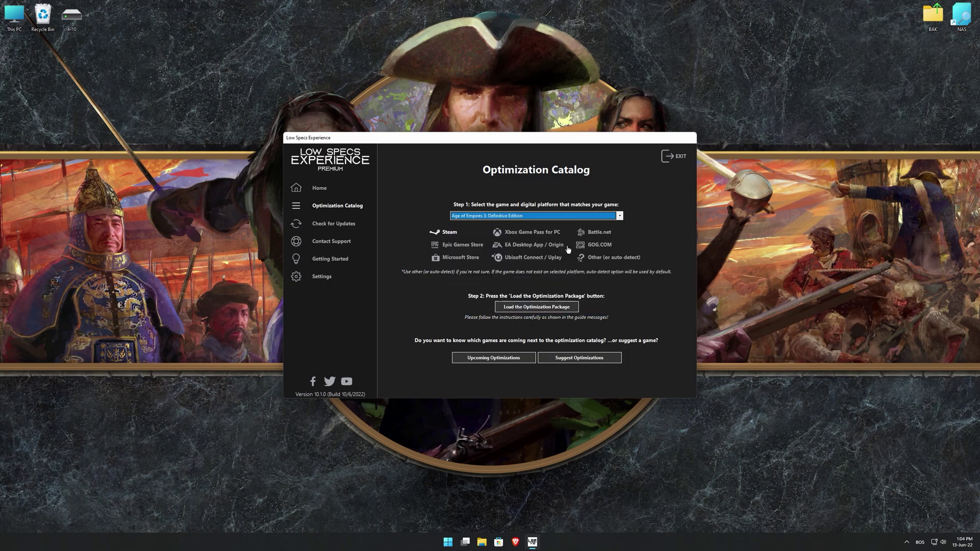
{"action": "left_click", "coordinate": [564, 310]}
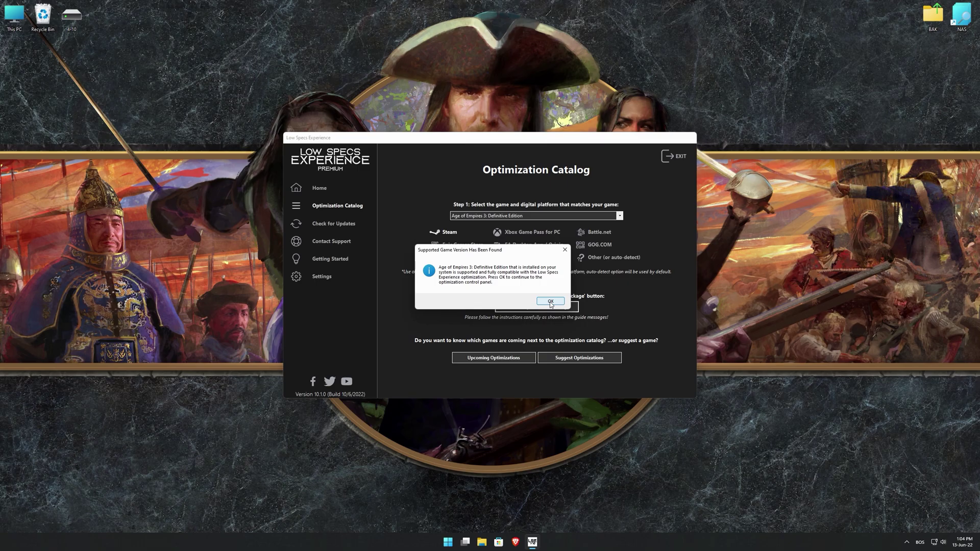
{"action": "left_click", "coordinate": [550, 302]}
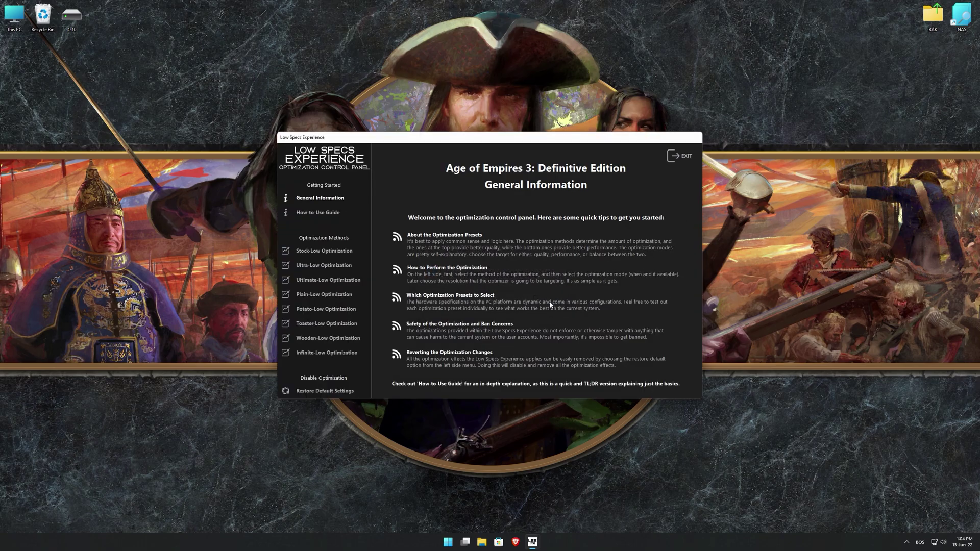
Execute the Potato-Low optimization in Balanced Mode at a resolution of 2560 x 1440
{"action": "left_click", "coordinate": [319, 310]}
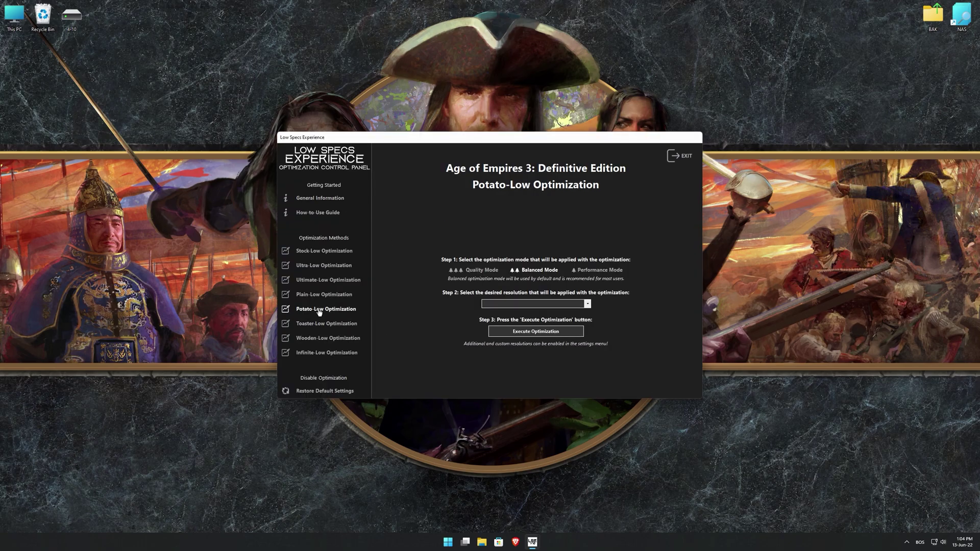
{"action": "left_click", "coordinate": [550, 304]}
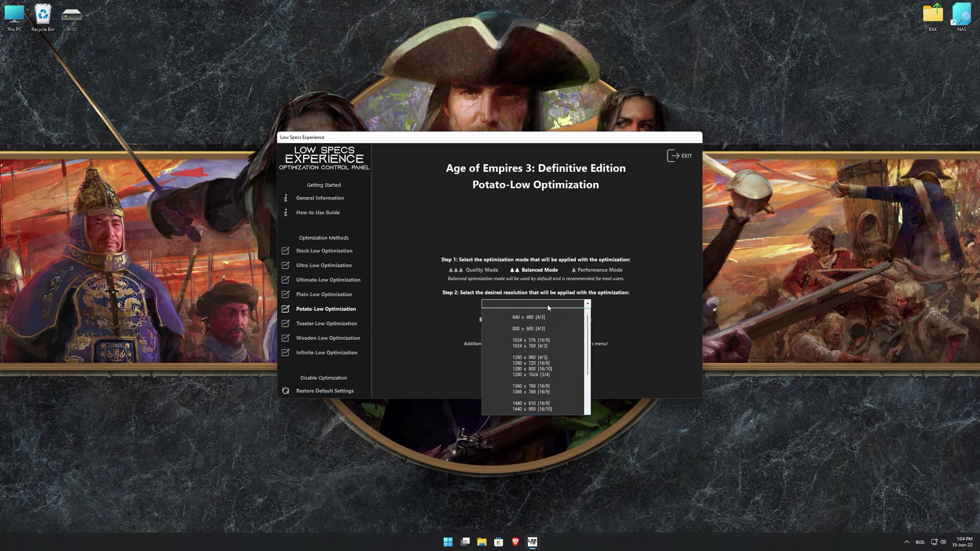
{"action": "left_click", "coordinate": [535, 393]}
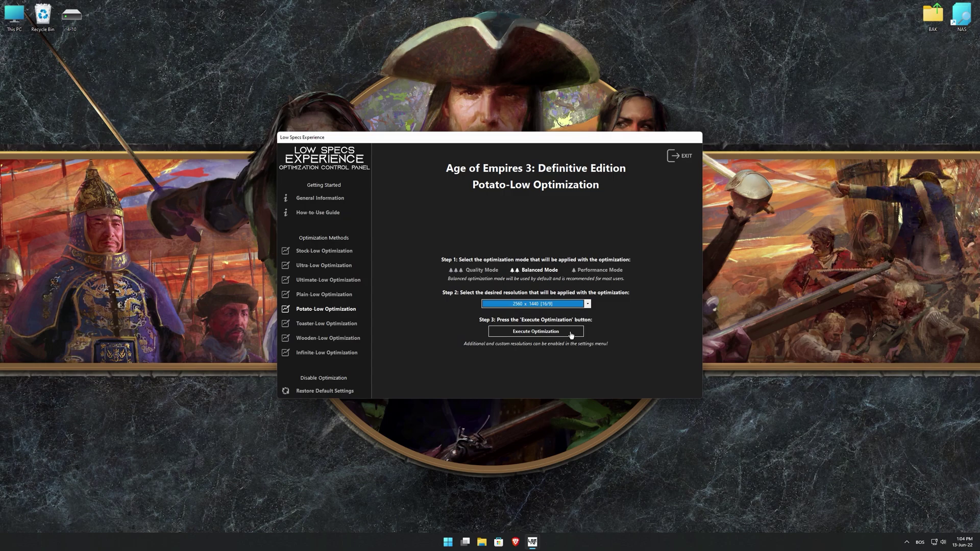
{"action": "left_click", "coordinate": [571, 335]}
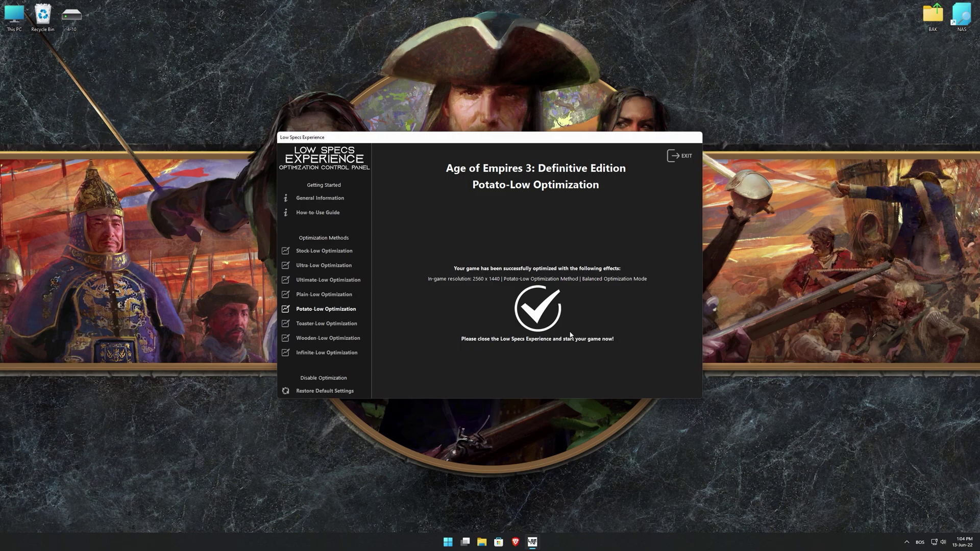
Restore the default settings of Age of Empires 3: Definitive Edition in the optimization control panel
{"action": "left_click", "coordinate": [335, 392]}
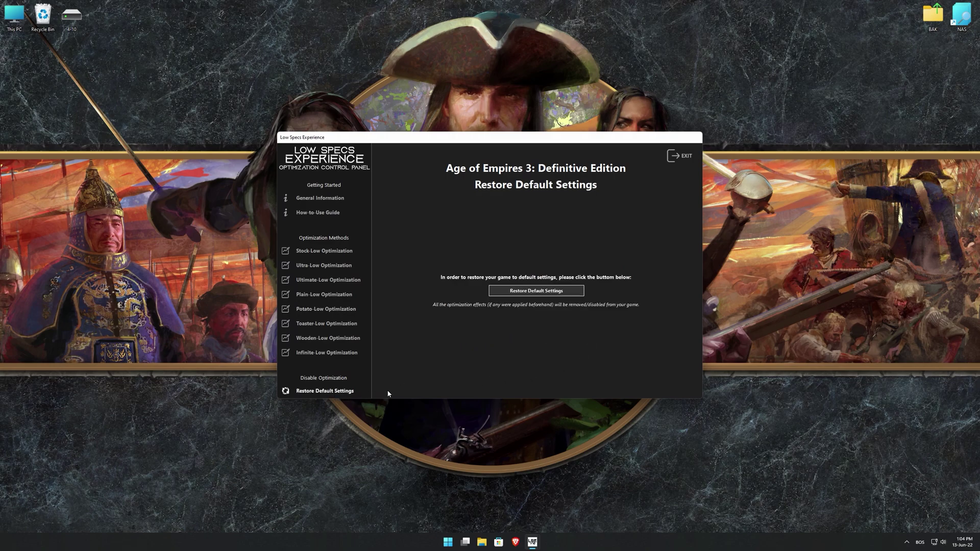
{"action": "left_click", "coordinate": [566, 296]}
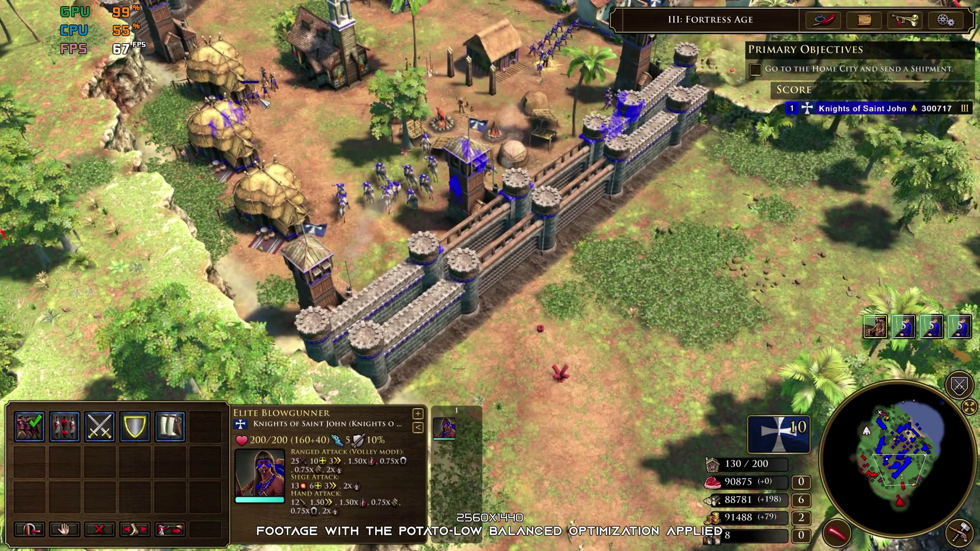
Select all Veteran Hussars inside the settlement and send them through the gate to the ground outside the southern wall
{"action": "double_click", "coordinate": [260, 100]}
{"action": "double_click", "coordinate": [440, 204]}
{"action": "right_click", "coordinate": [568, 367]}
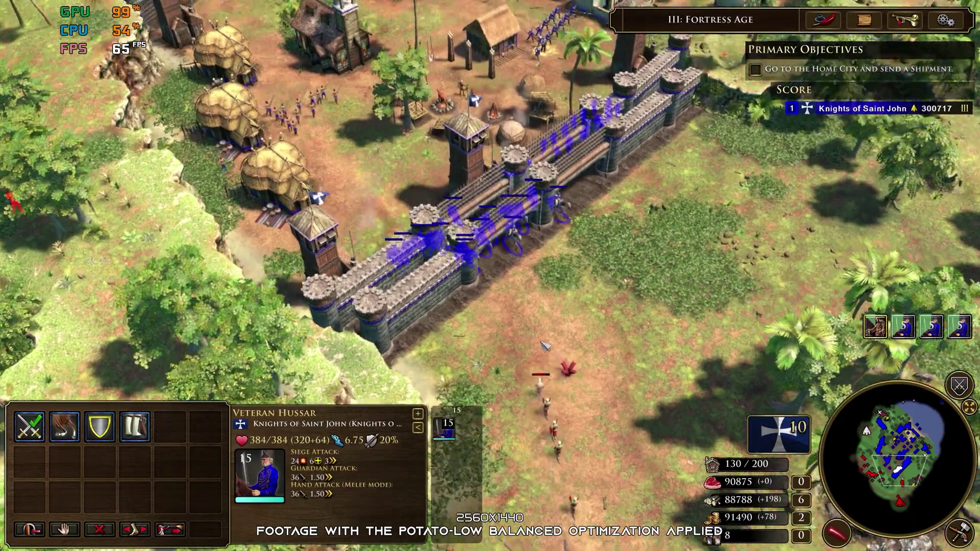
Select Morgan Black with his Veteran Pikemen and have him place a Trading Post foundation beyond the western wall
{"action": "key", "text": "Up"}
{"action": "key", "text": "Right"}
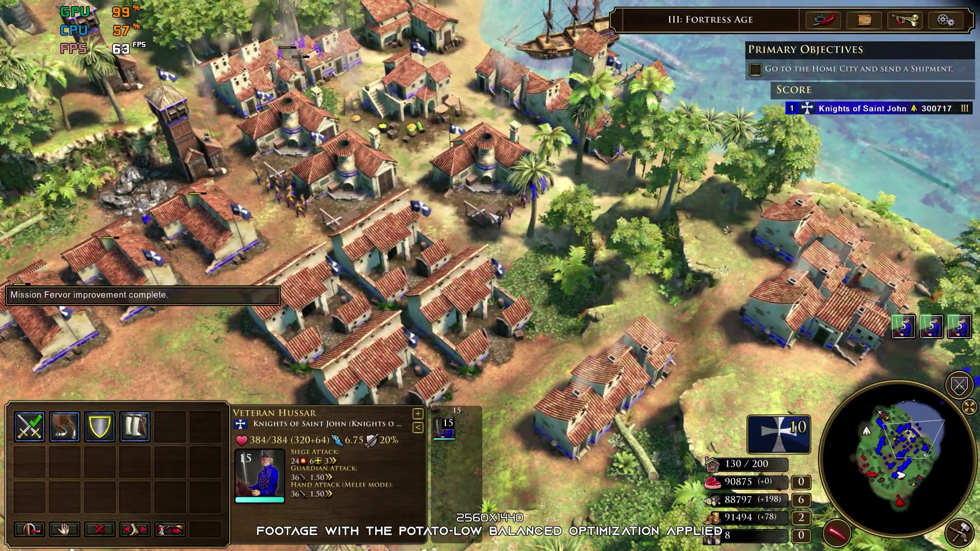
{"action": "double_click", "coordinate": [490, 213]}
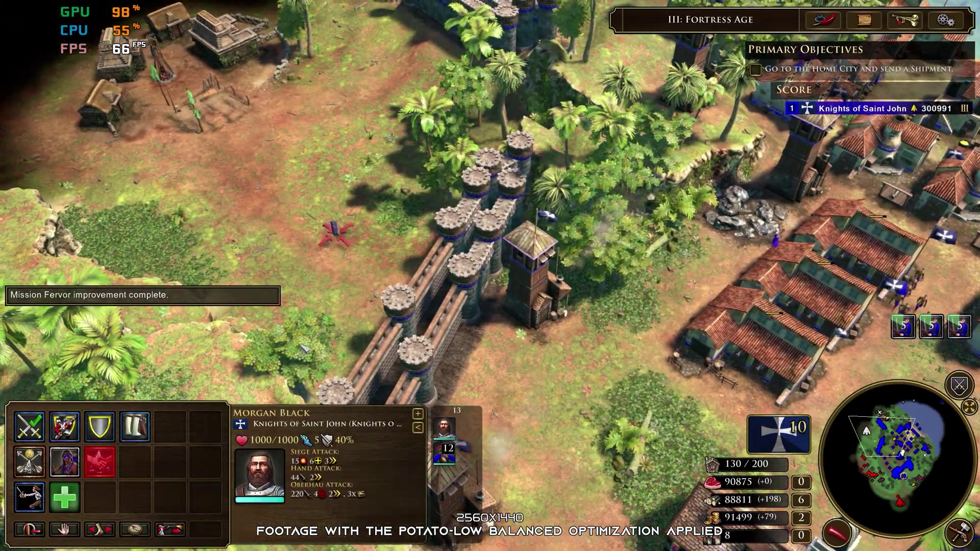
{"action": "key", "text": "Up"}
{"action": "key", "text": "Left"}
{"action": "left_click", "coordinate": [29, 462]}
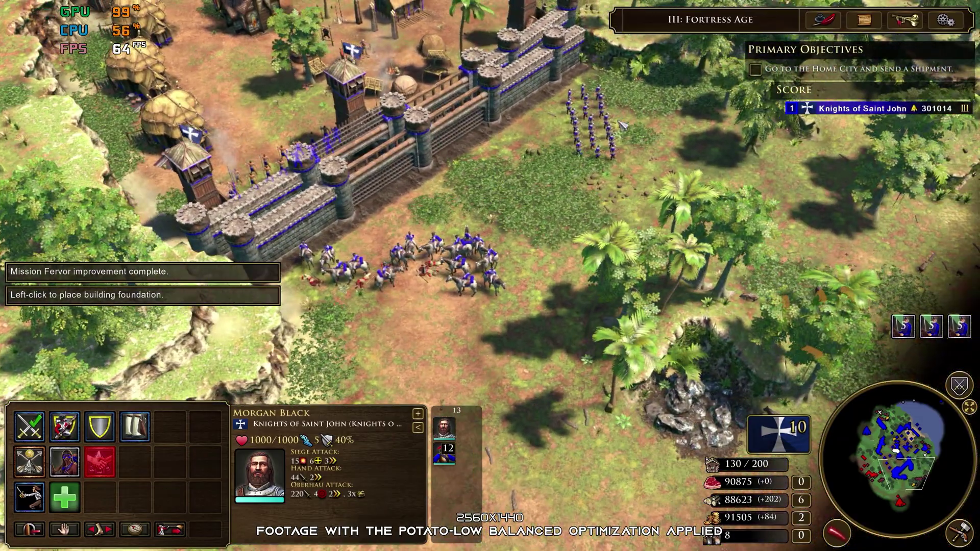
Reposition the Veteran Crossbowmen outside the southern wall and send the Veteran Hussars towards the enemy village
{"action": "double_click", "coordinate": [616, 123]}
{"action": "right_click", "coordinate": [565, 193]}
{"action": "double_click", "coordinate": [466, 245]}
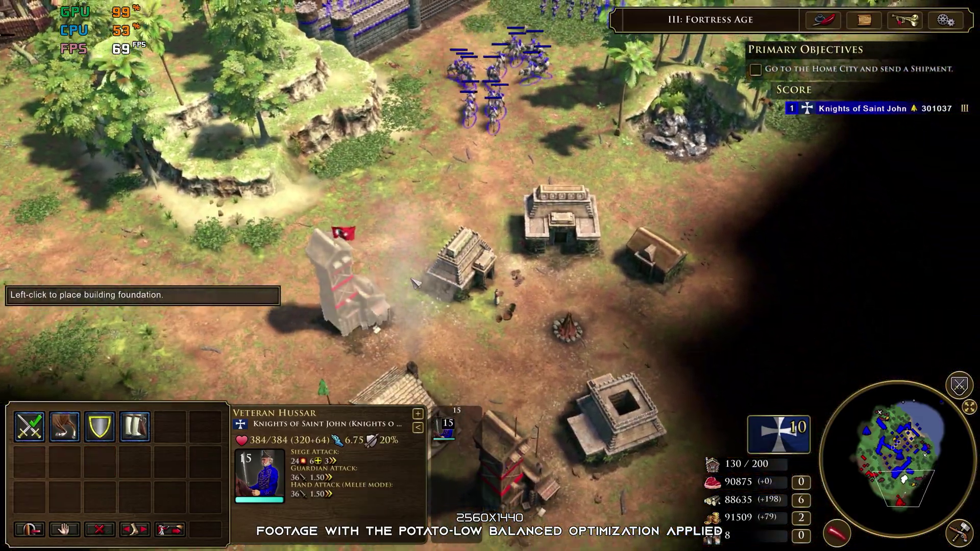
{"action": "key", "text": "Up"}
{"action": "key", "text": "Right"}
Send all Veteran Crossbowmen and the Elite Blowgunners south towards the enemy village
{"action": "double_click", "coordinate": [488, 122]}
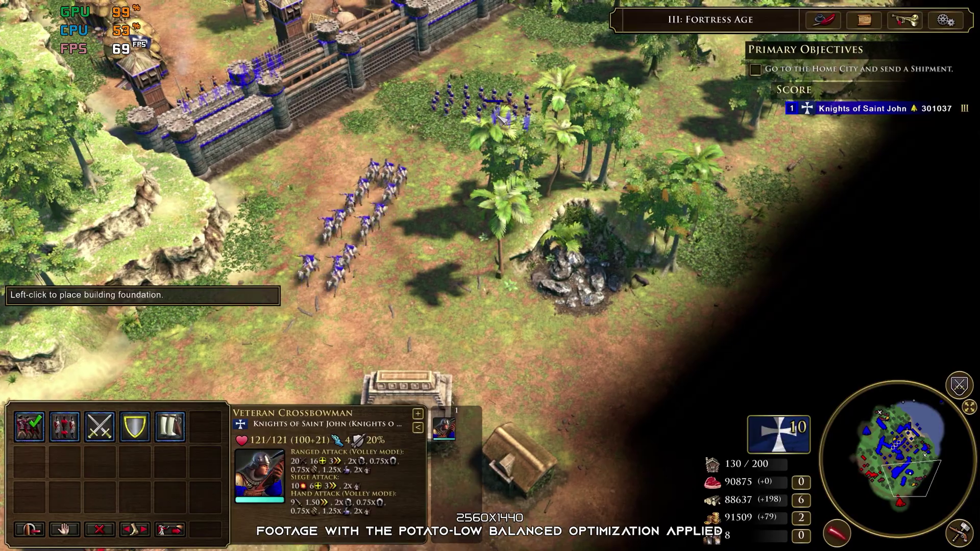
{"action": "right_click", "coordinate": [449, 260]}
{"action": "key", "text": "Down"}
{"action": "key", "text": "Left"}
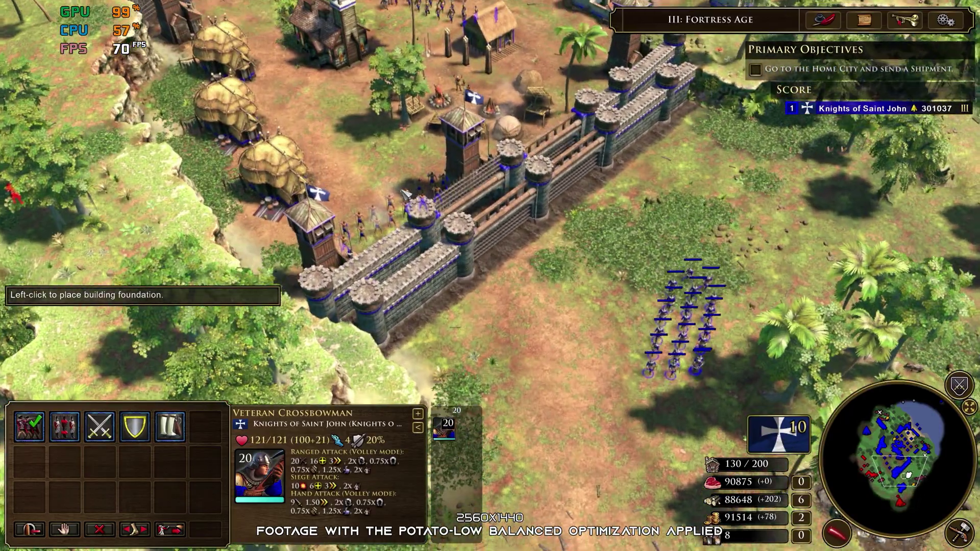
{"action": "double_click", "coordinate": [403, 191]}
{"action": "key", "text": "Down"}
{"action": "right_click", "coordinate": [474, 323]}
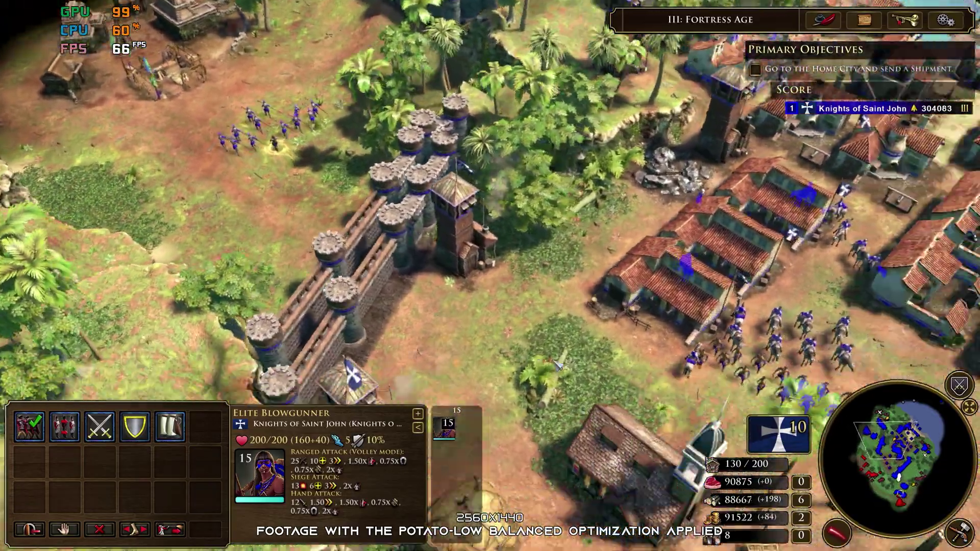
Inspect the Trading Post and the troops gathered around it inside the walled settlement
{"action": "key", "text": "Down"}
{"action": "key", "text": "Right"}
{"action": "left_click", "coordinate": [473, 305]}
{"action": "left_click", "coordinate": [440, 259]}
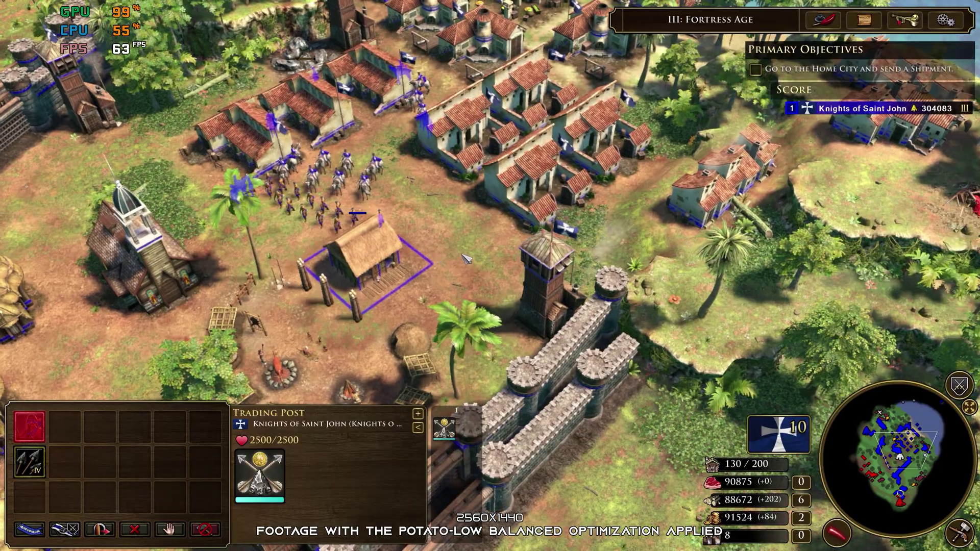
{"action": "key", "text": "Up"}
{"action": "key", "text": "Right"}
{"action": "left_click", "coordinate": [476, 226]}
Select the second group of Veteran Hussars by the Trading Post, followed by all Hoop Throwers
{"action": "double_click", "coordinate": [300, 224]}
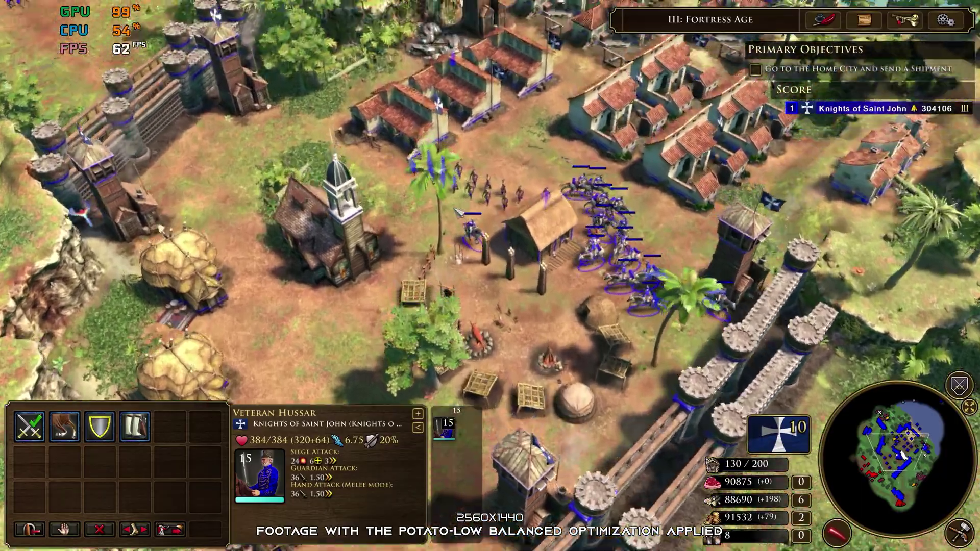
{"action": "key", "text": "Up"}
{"action": "double_click", "coordinate": [464, 200]}
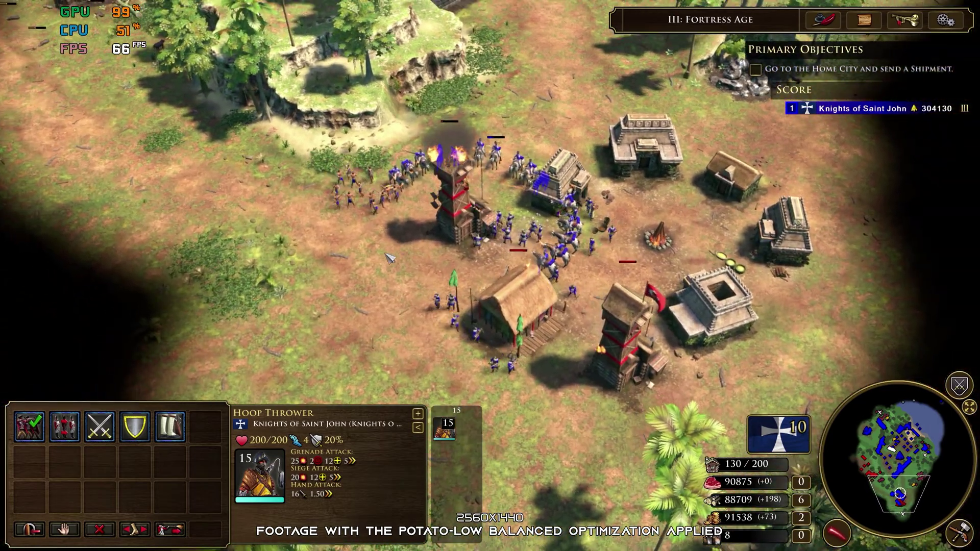
Group-select the troops around the burning enemy tower and order them to attack the enemy Trading Post beside it
{"action": "left_click", "coordinate": [391, 258]}
{"action": "key", "text": "Right"}
{"action": "key", "text": "Down"}
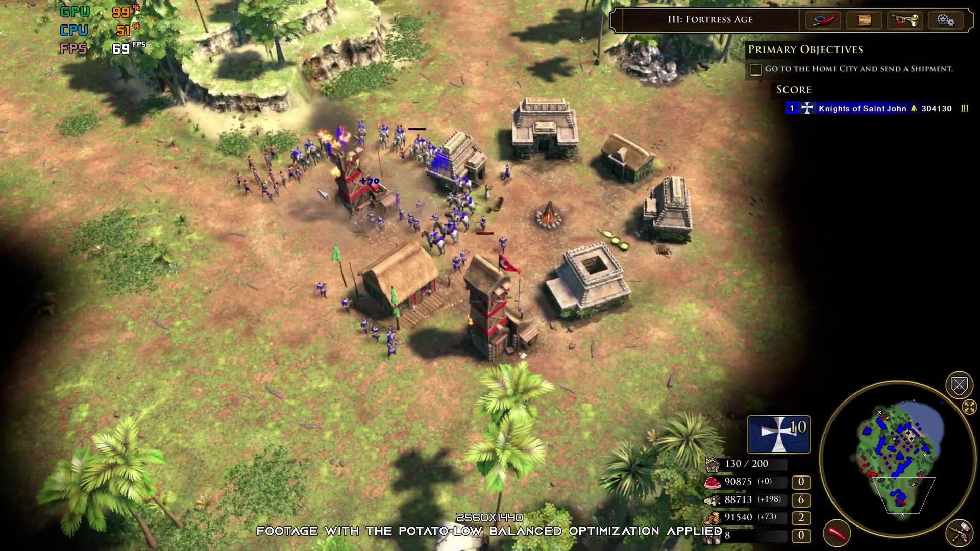
{"action": "left_click_drag", "start_coordinate": [236, 114], "coordinate": [428, 190]}
{"action": "right_click", "coordinate": [431, 310]}
{"action": "key", "text": "3"}
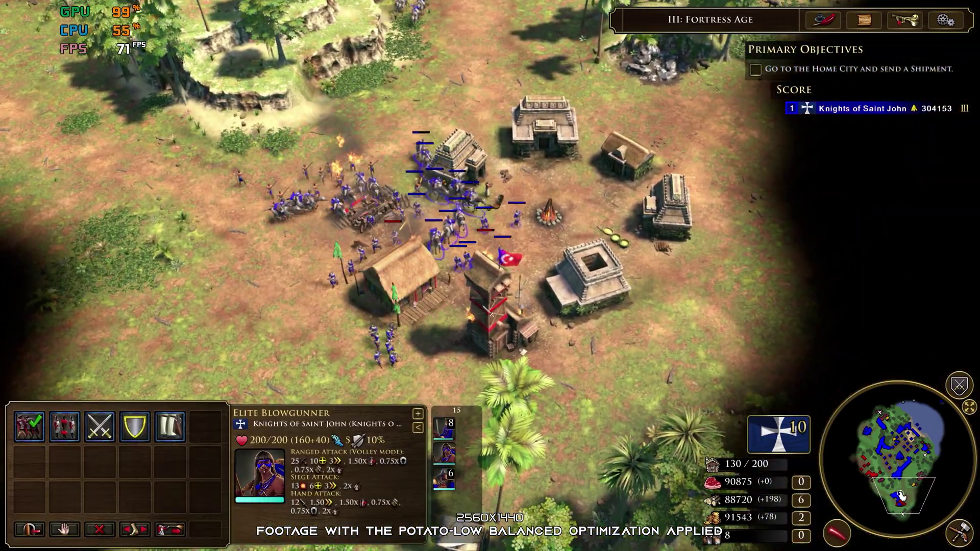
Select the Veteran Hussars arriving from the southern wall and send them into the enemy village
{"action": "key", "text": "Up"}
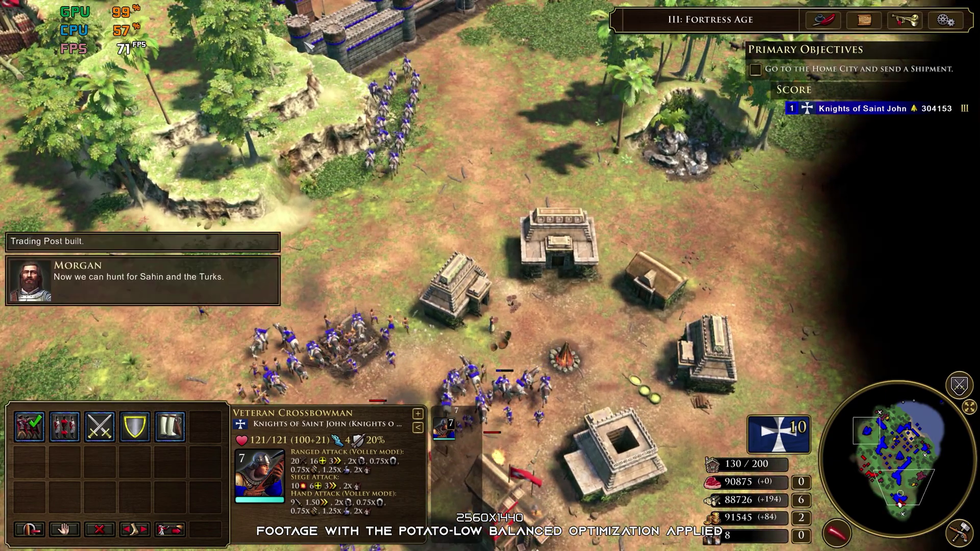
{"action": "left_click_drag", "start_coordinate": [357, 46], "coordinate": [455, 181]}
{"action": "key", "text": "Down"}
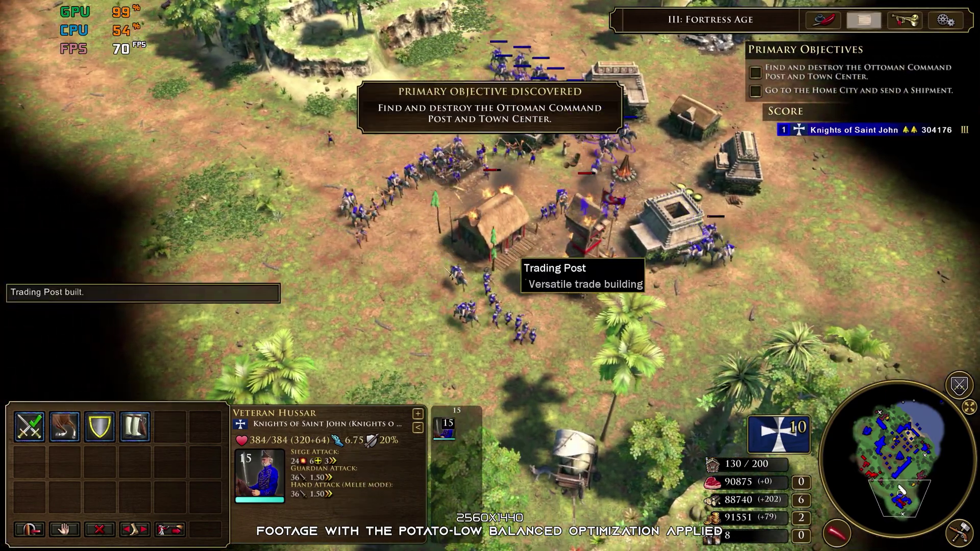
{"action": "left_click", "coordinate": [388, 306]}
Select Morgan Black, the Hoop Throwers and the Veteran Pikemen outside the western wall and lead them towards the gate
{"action": "key", "text": "Right"}
{"action": "key", "text": "Up"}
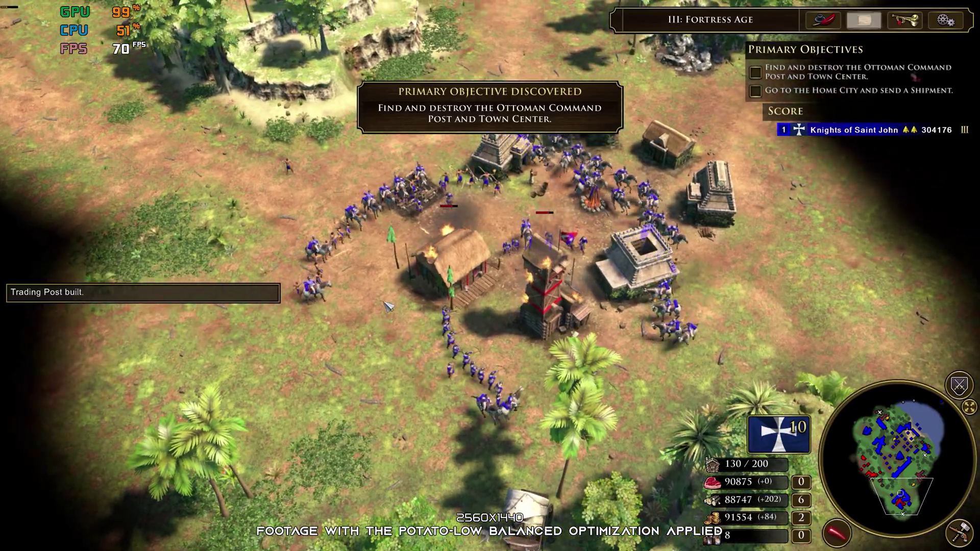
{"action": "key", "text": "Up"}
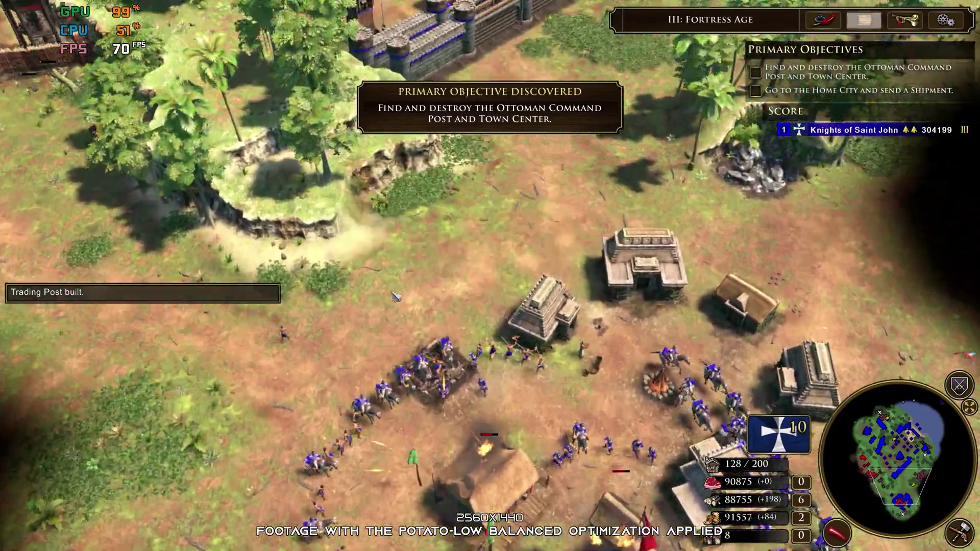
{"action": "key", "text": "Up"}
{"action": "key", "text": "Left"}
{"action": "left_click_drag", "start_coordinate": [209, 46], "coordinate": [480, 290]}
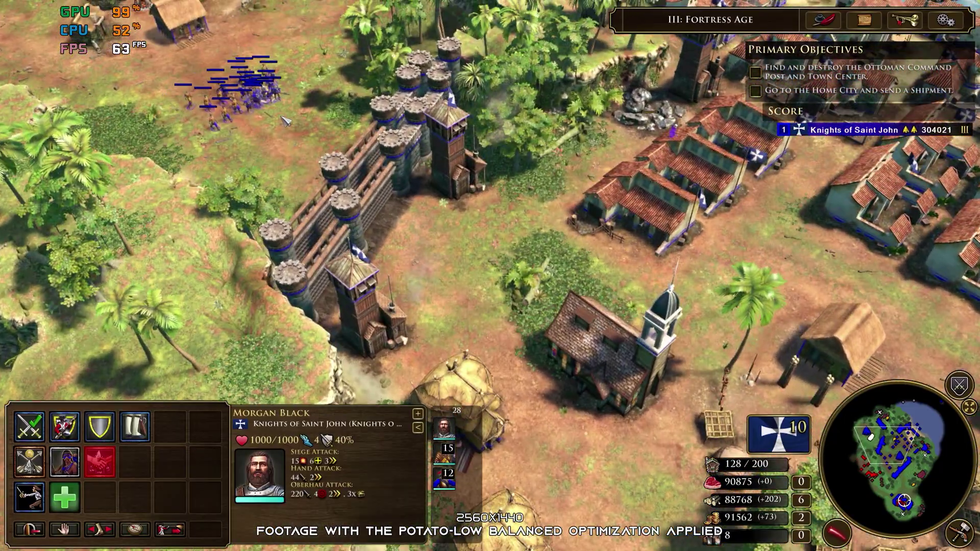
Send the Veteran Pikemen and the Hoop Throwers through the western gate into the settlement
{"action": "left_click", "coordinate": [305, 118]}
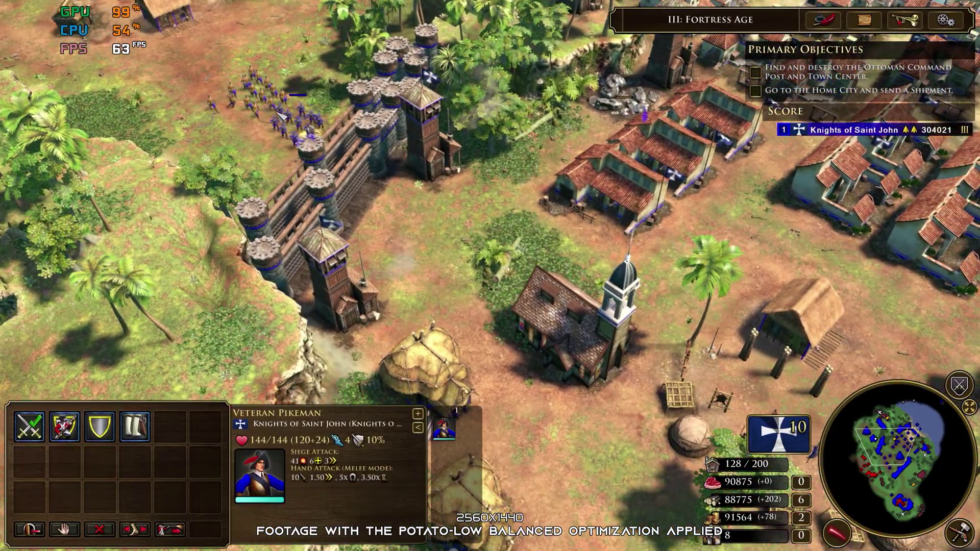
{"action": "double_click", "coordinate": [317, 128]}
{"action": "right_click", "coordinate": [707, 248]}
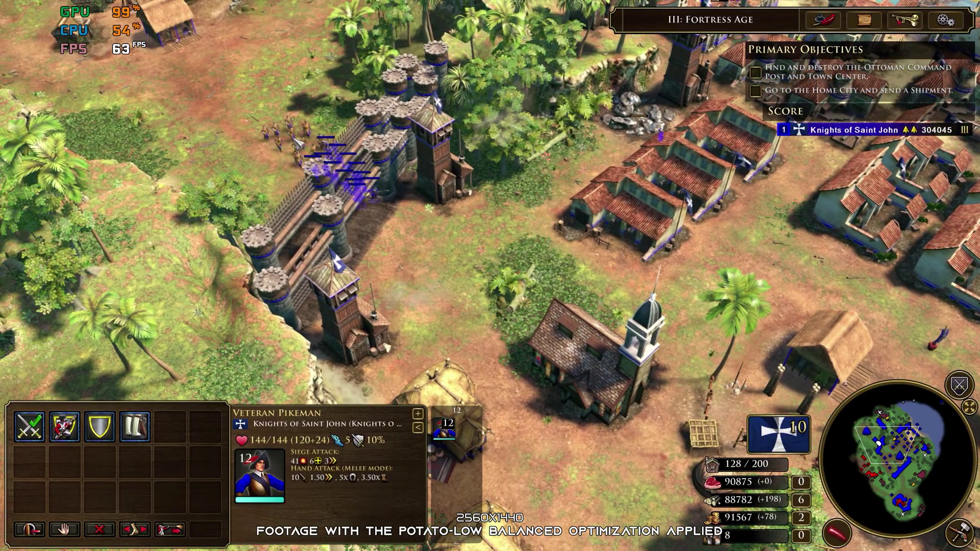
{"action": "double_click", "coordinate": [326, 105]}
{"action": "right_click", "coordinate": [373, 189]}
{"action": "key", "text": "Right"}
{"action": "key", "text": "Up"}
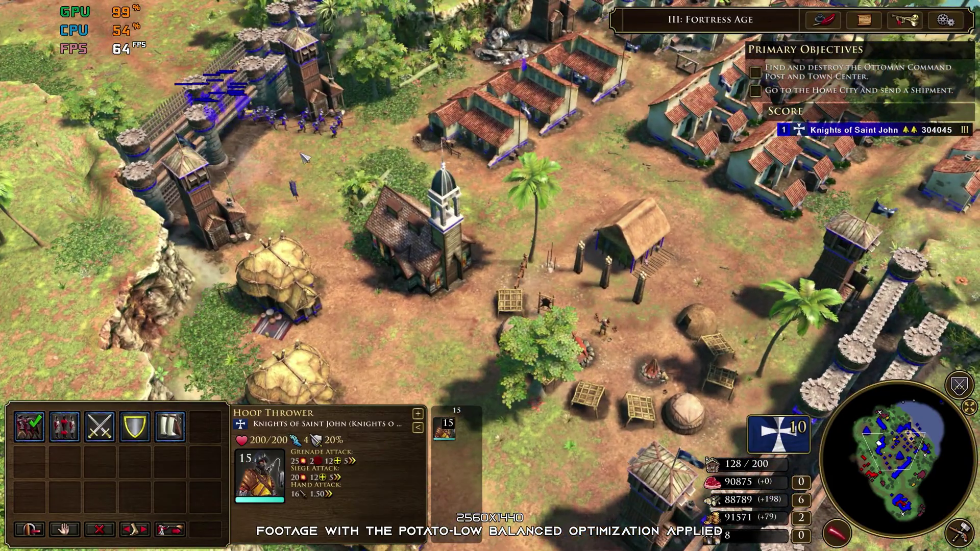
Select Morgan Black and place a Trading Post foundation on the cleared site in the captured village
{"action": "key", "text": "slash"}
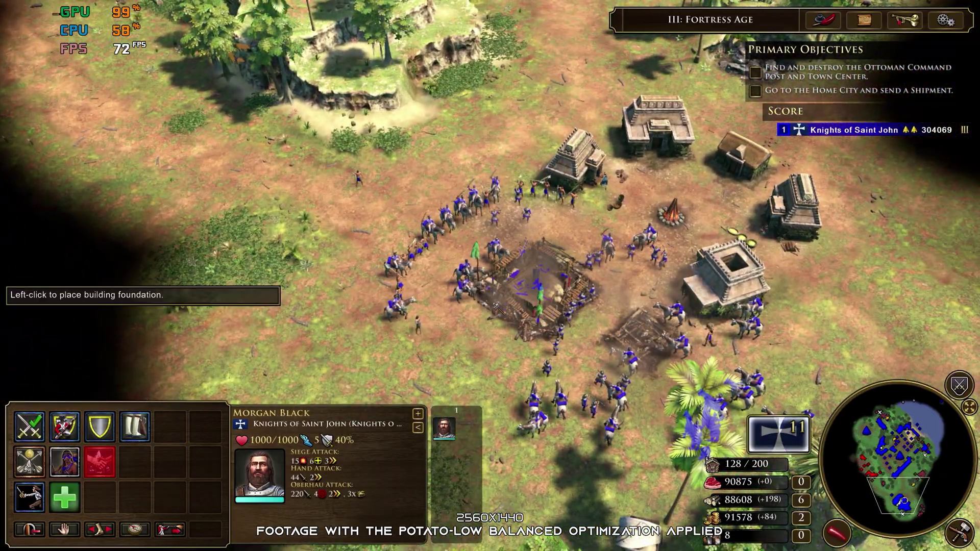
Select all Veteran Hussars and move them out of the captured village, and select all Veteran Crossbowmen there
{"action": "left_click", "coordinate": [383, 270]}
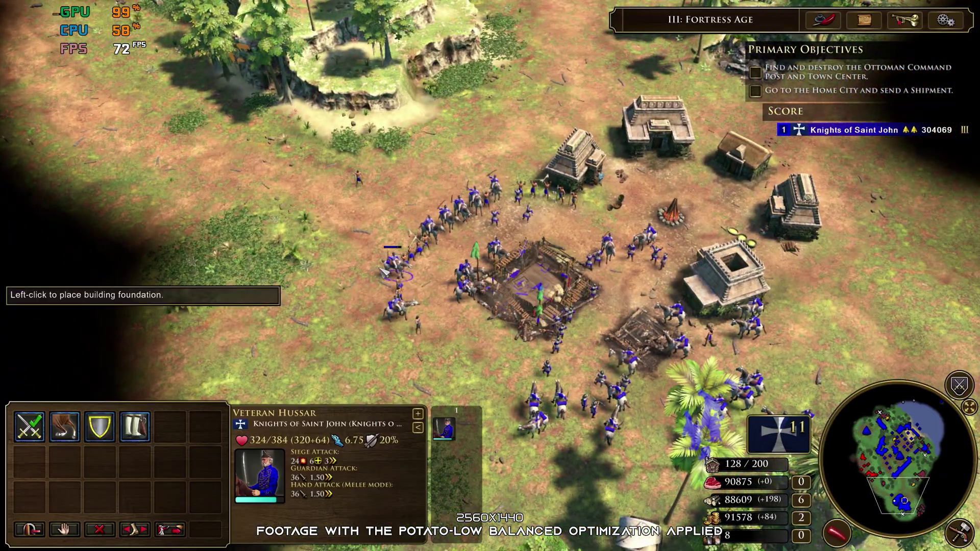
{"action": "key", "text": "Down"}
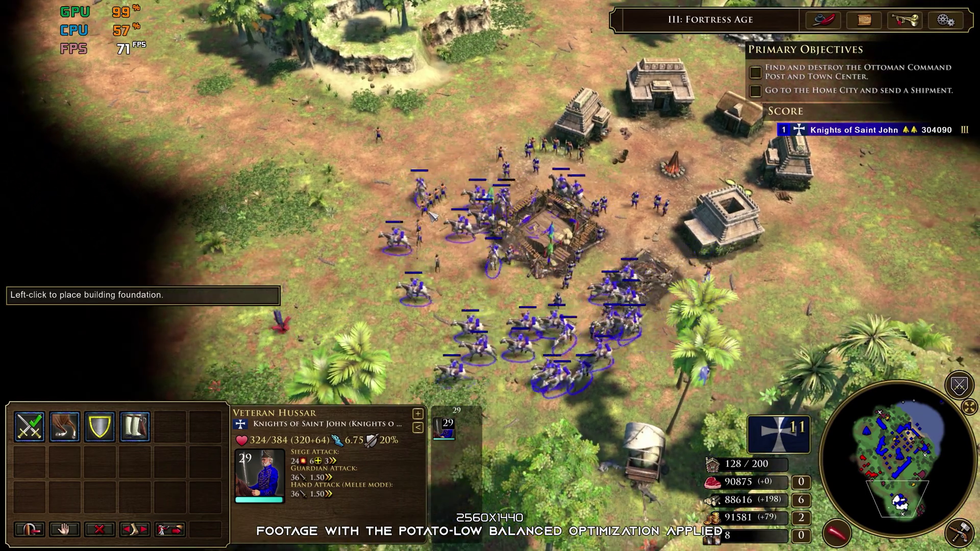
{"action": "double_click", "coordinate": [429, 213]}
{"action": "key", "text": "Up"}
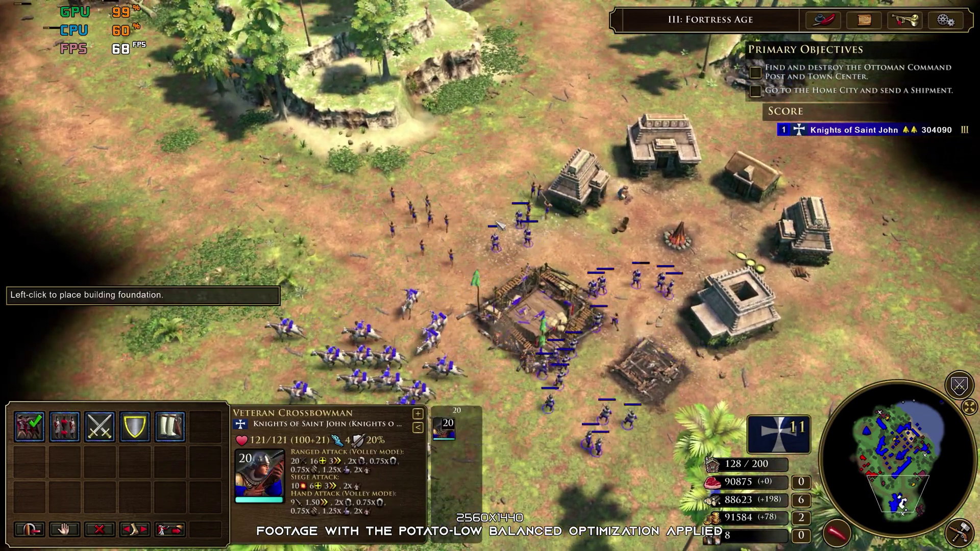